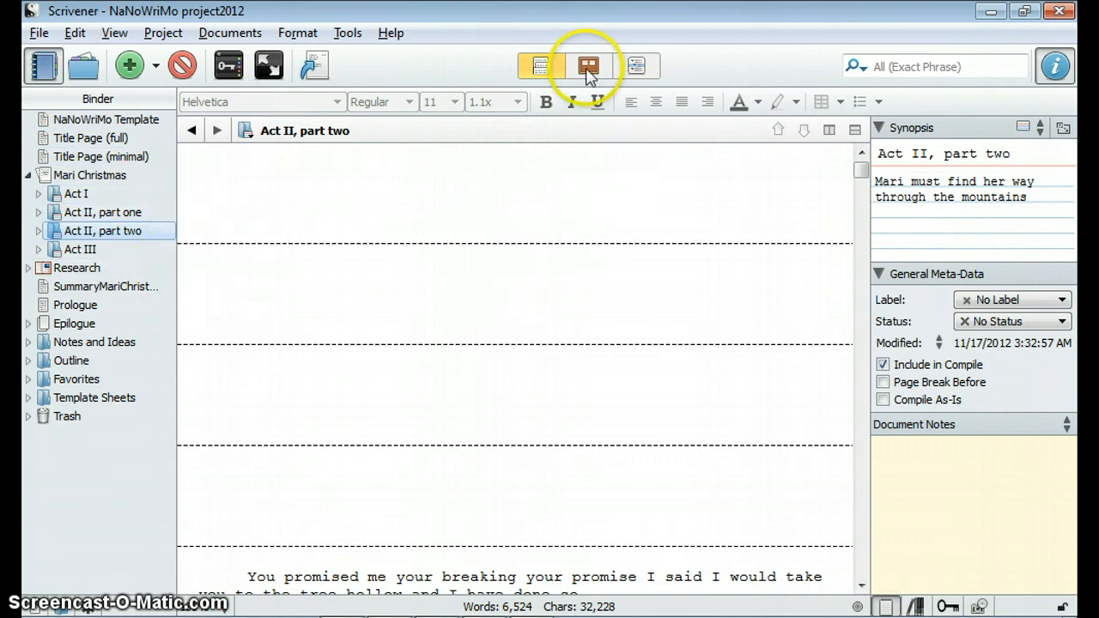
Step: Show Act II, part two as a corkboard and as an outline, and return it to the continuous text view
left_click(588, 69)
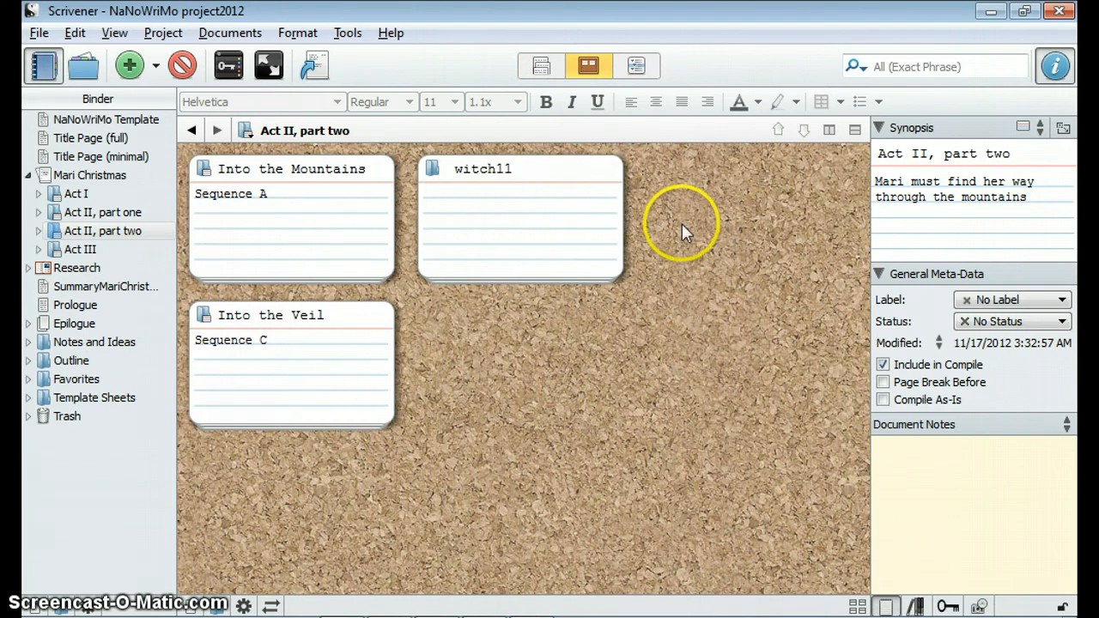
left_click(638, 66)
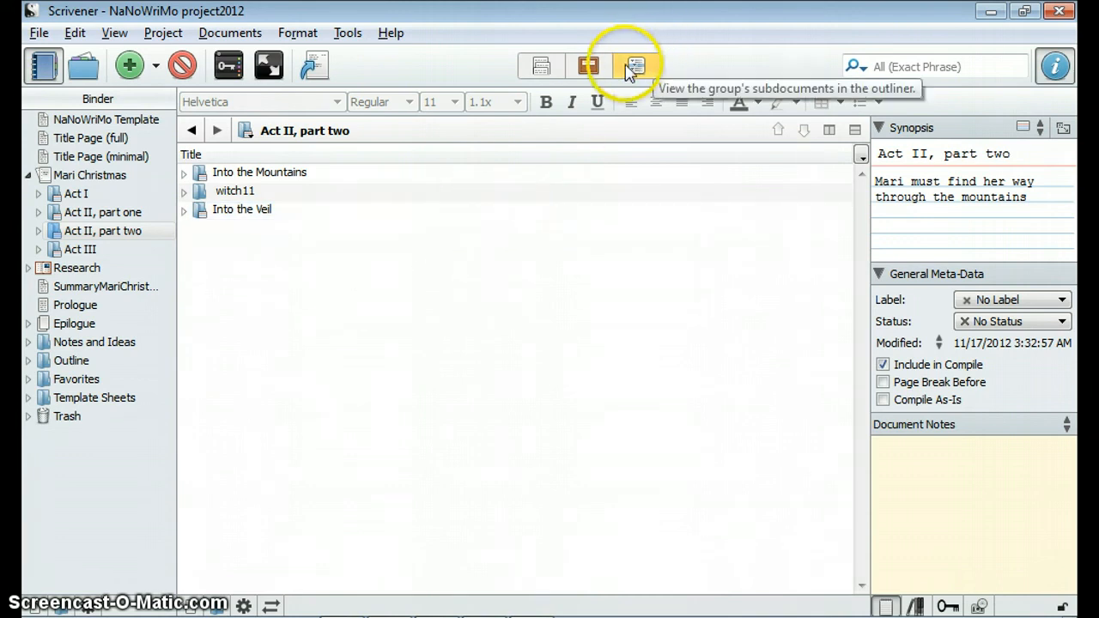
left_click(594, 72)
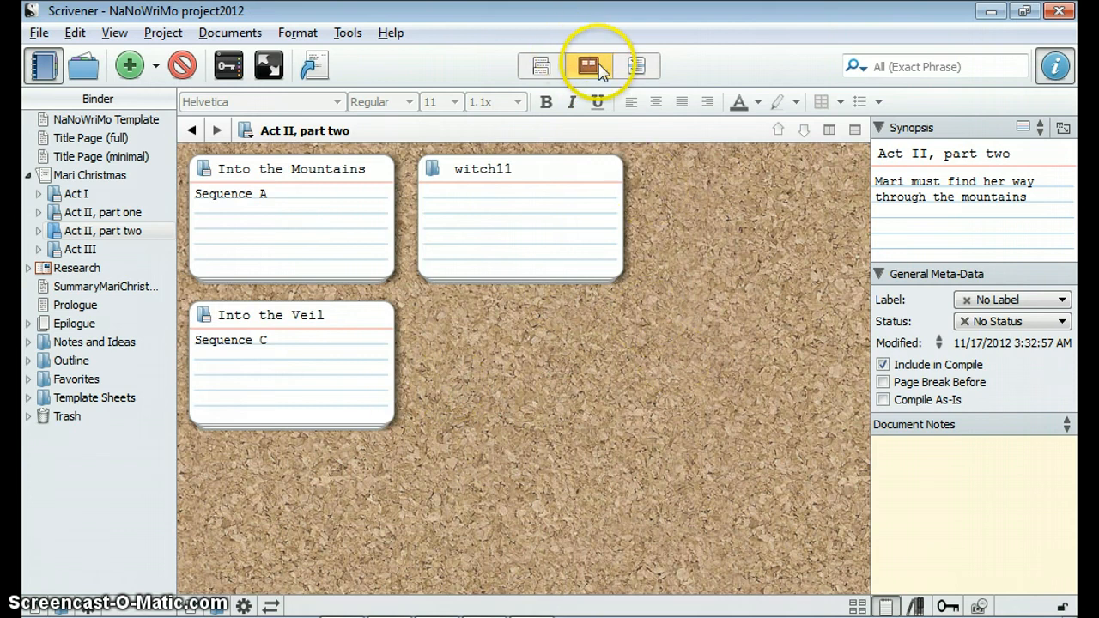
left_click(539, 69)
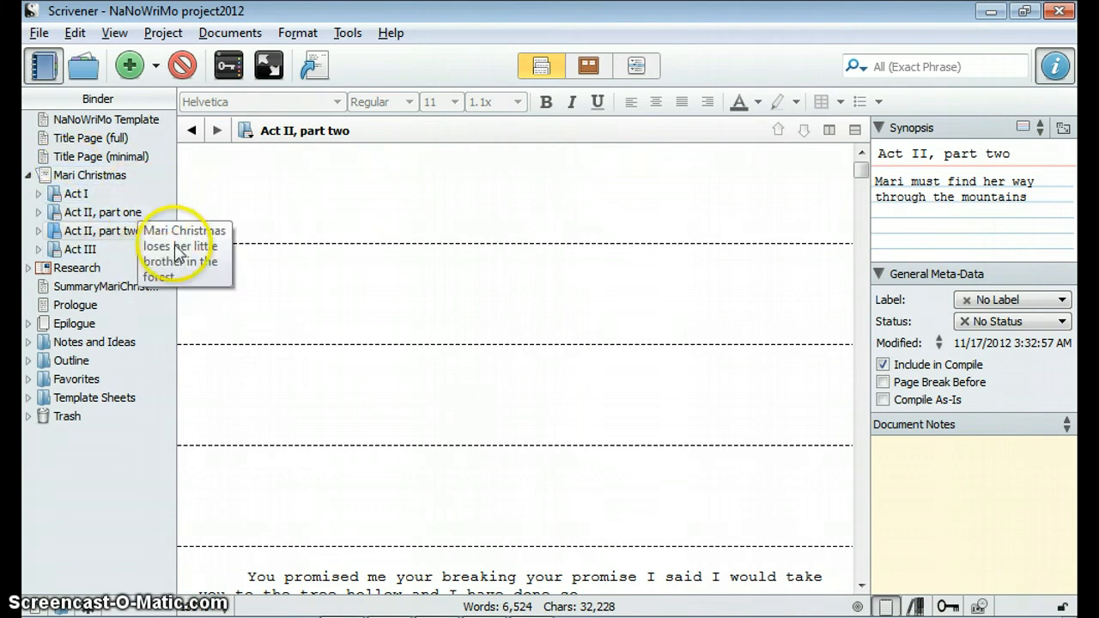
Step: View the bigstock-The-Ice-Land picture stored under Research, and collapse the Research folder again
left_click(28, 267)
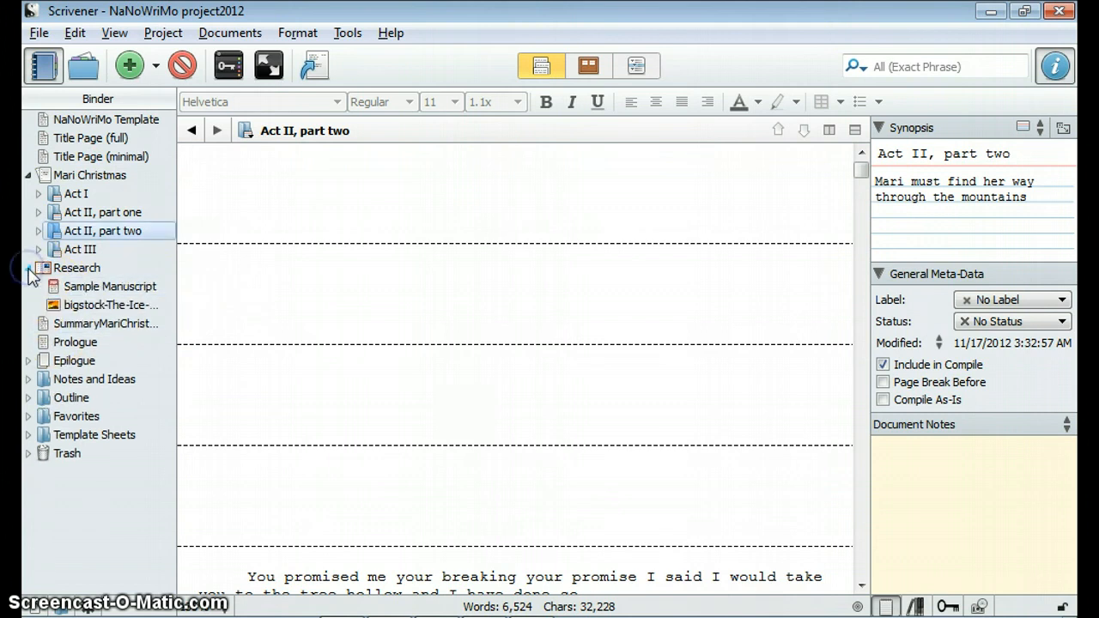
left_click(98, 311)
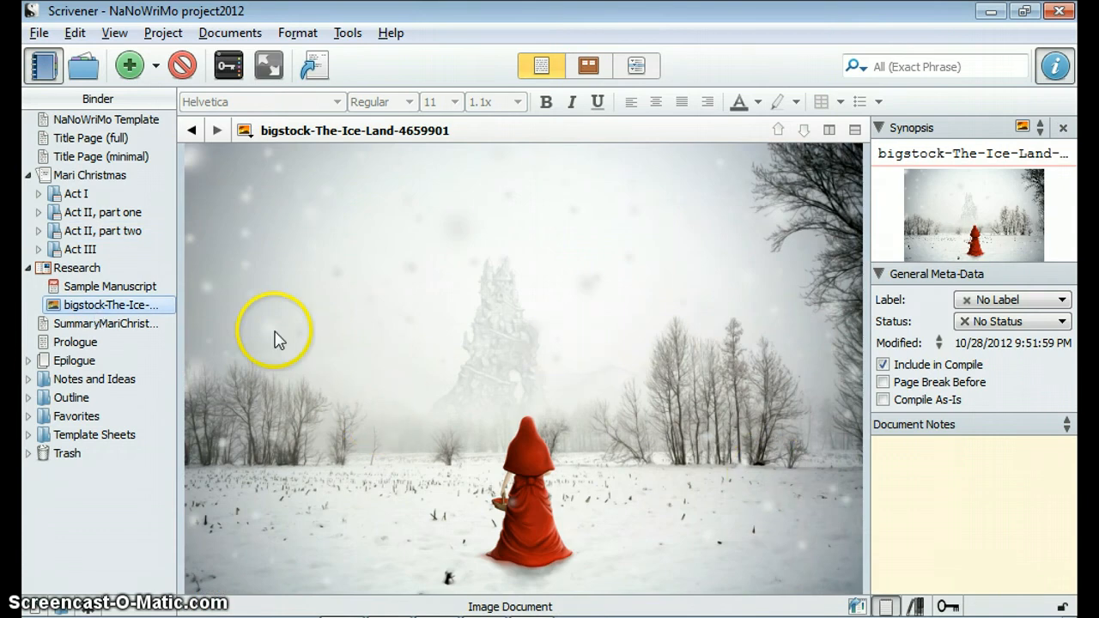
left_click(29, 268)
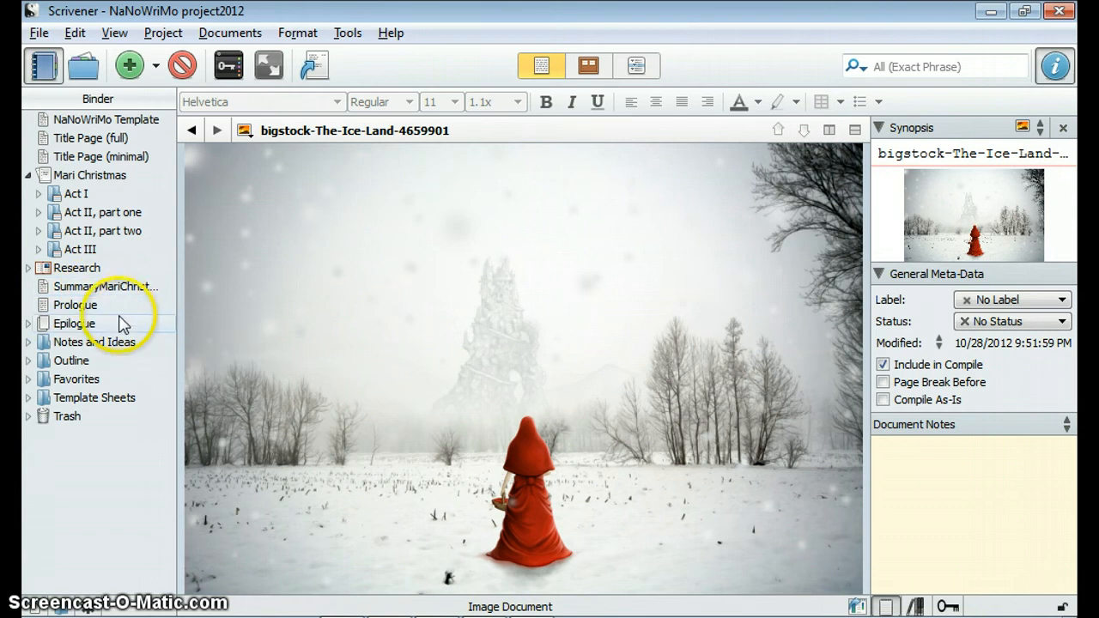
Step: Open the Favorites folder and expand it to show all the documents it contains
left_click(60, 380)
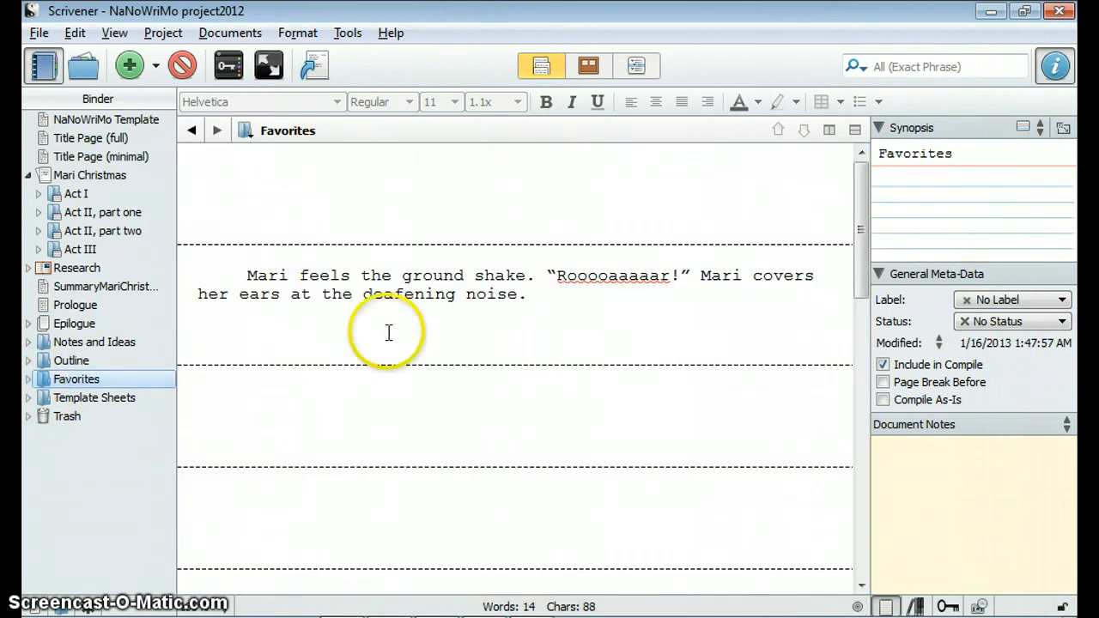
left_click(28, 380)
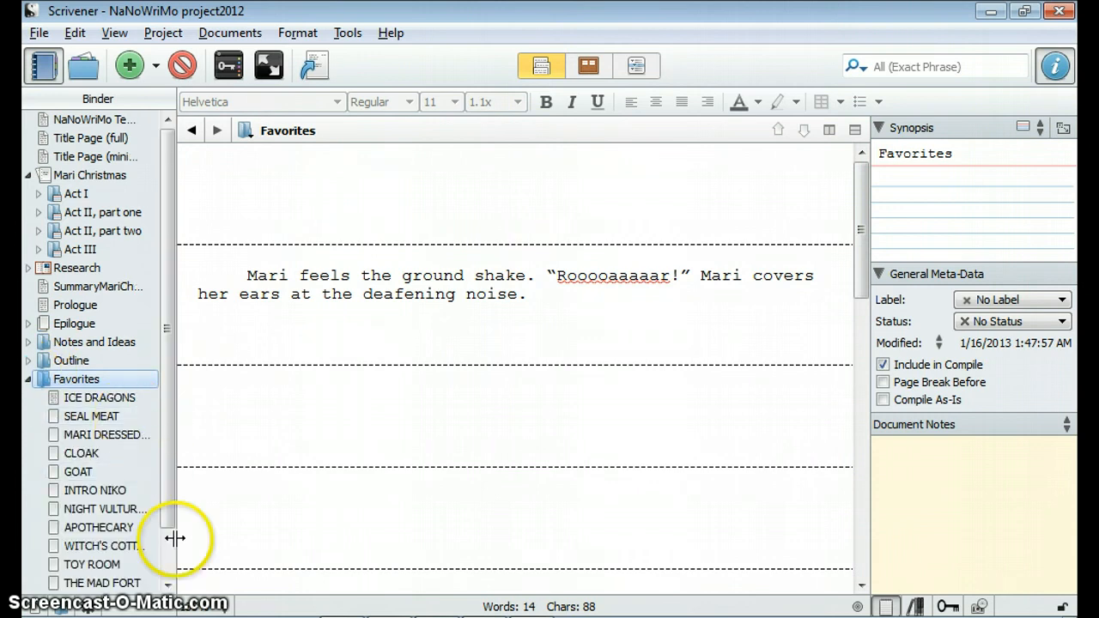
left_click(169, 583)
left_click(169, 583)
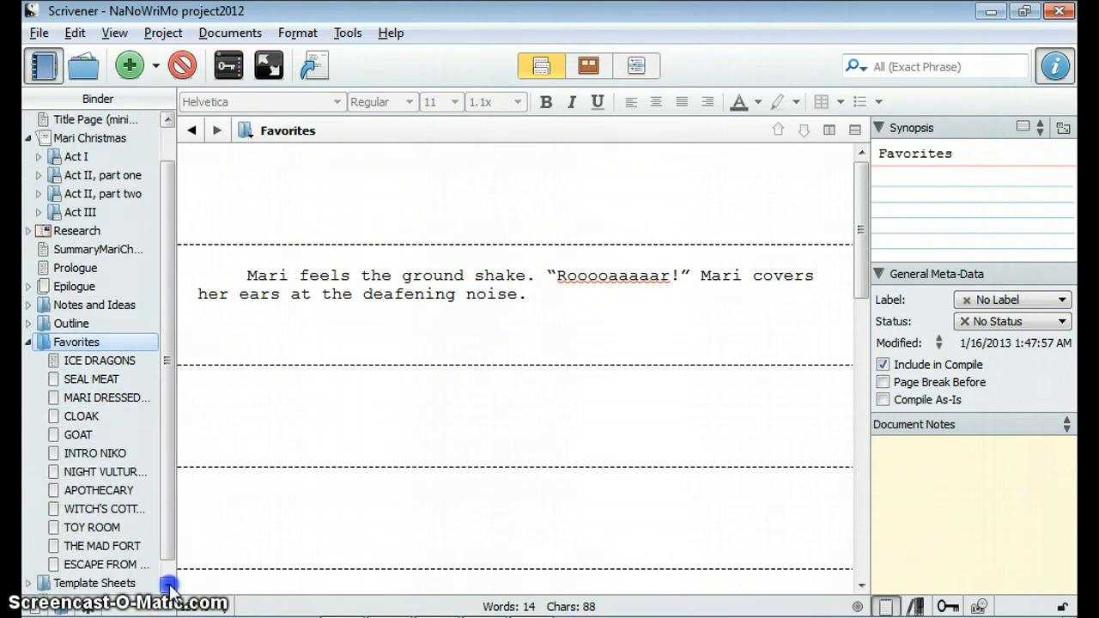
left_click(169, 583)
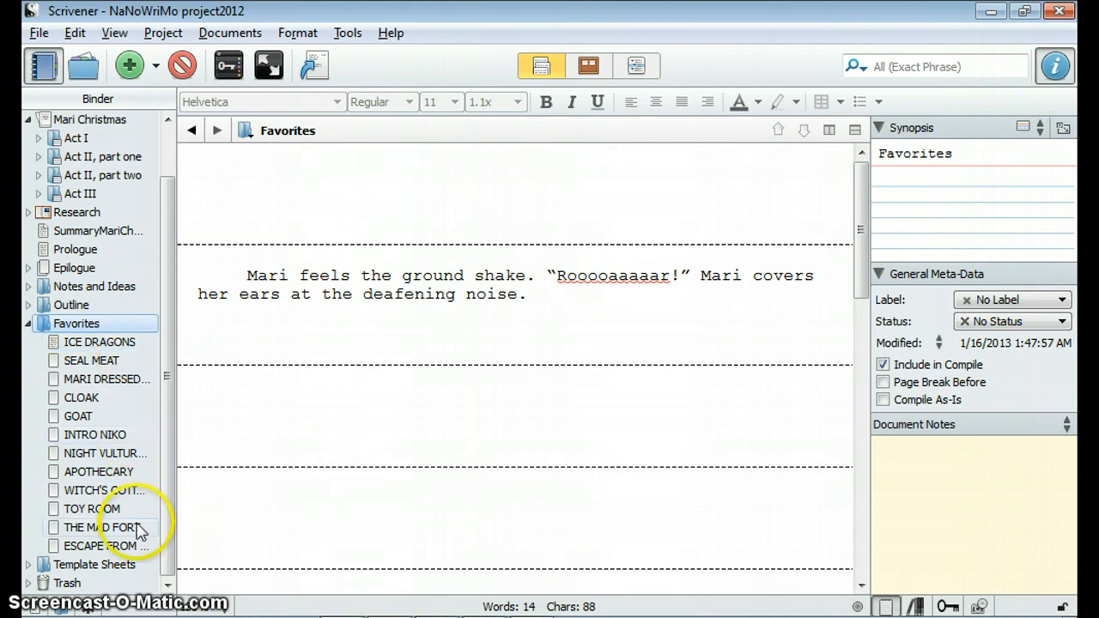
Step: View the Favorites documents SEAL MEAT, MARI DRESSED AS AN ELF, CLOAK and INTRO NIKO one after another
left_click(133, 367)
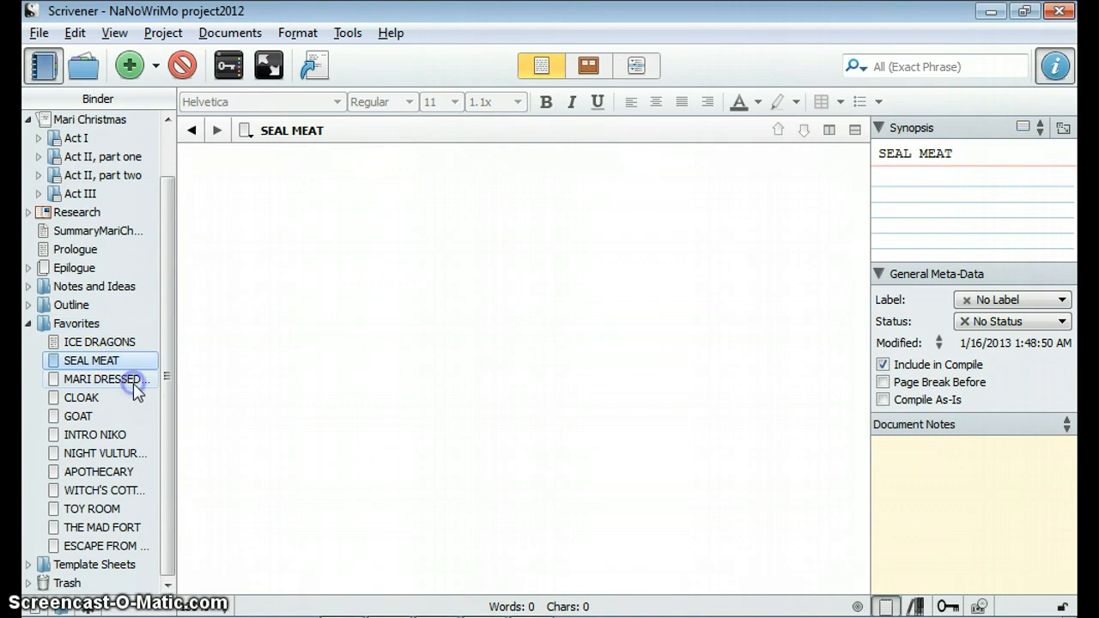
left_click(134, 381)
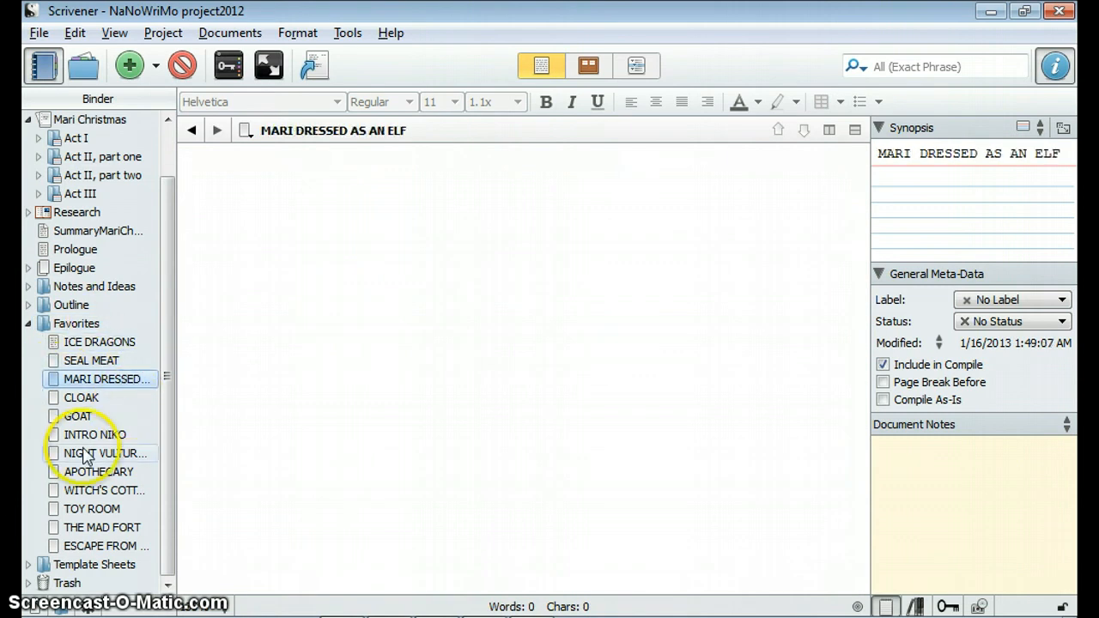
left_click(91, 400)
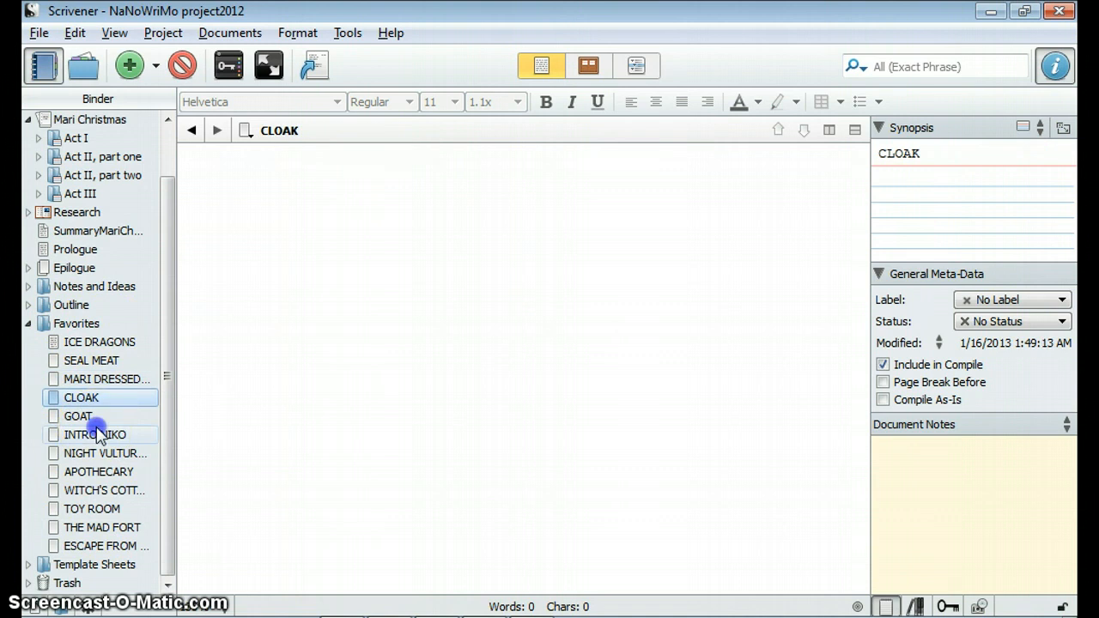
left_click(96, 433)
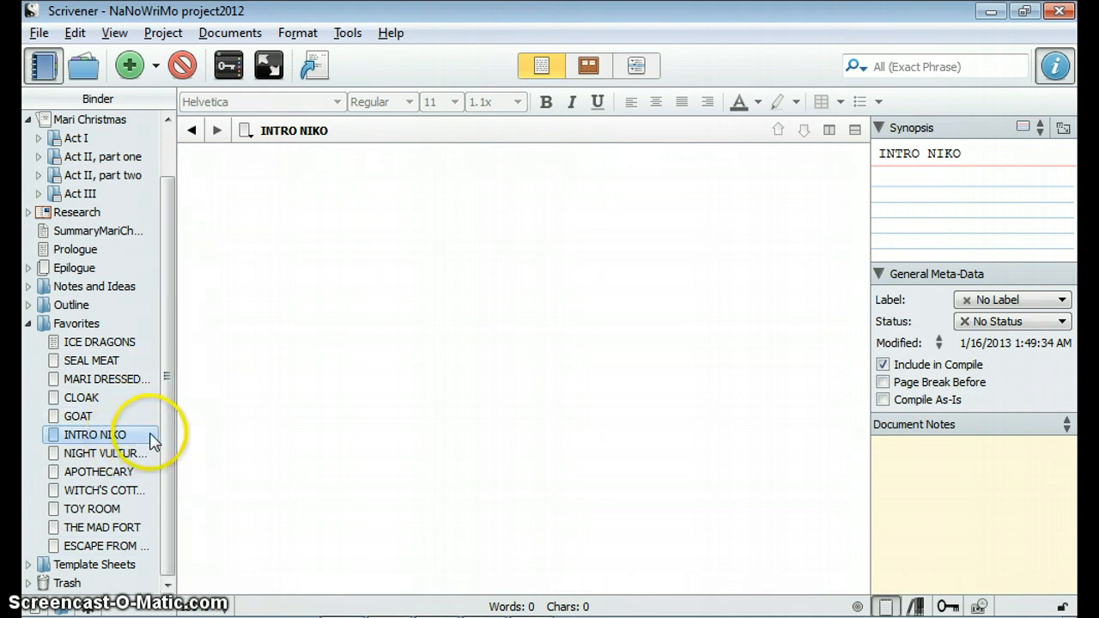
Step: Review the act folders of Mari Christmas, with their synopses, against the list of scene ideas in Favorites
left_click(168, 159)
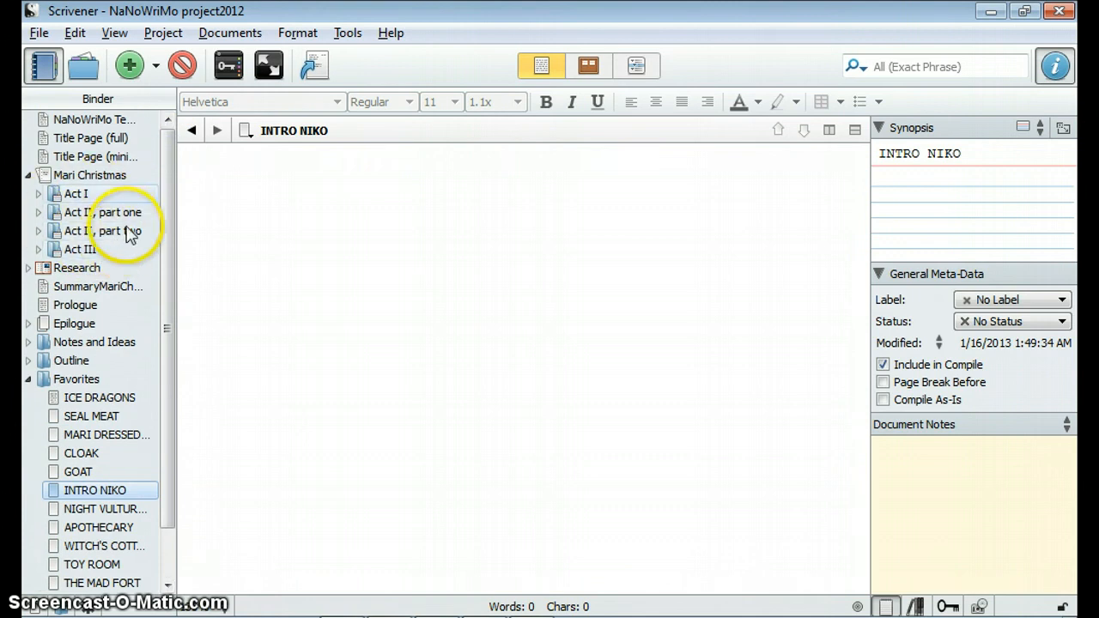
mouse_move(86, 200)
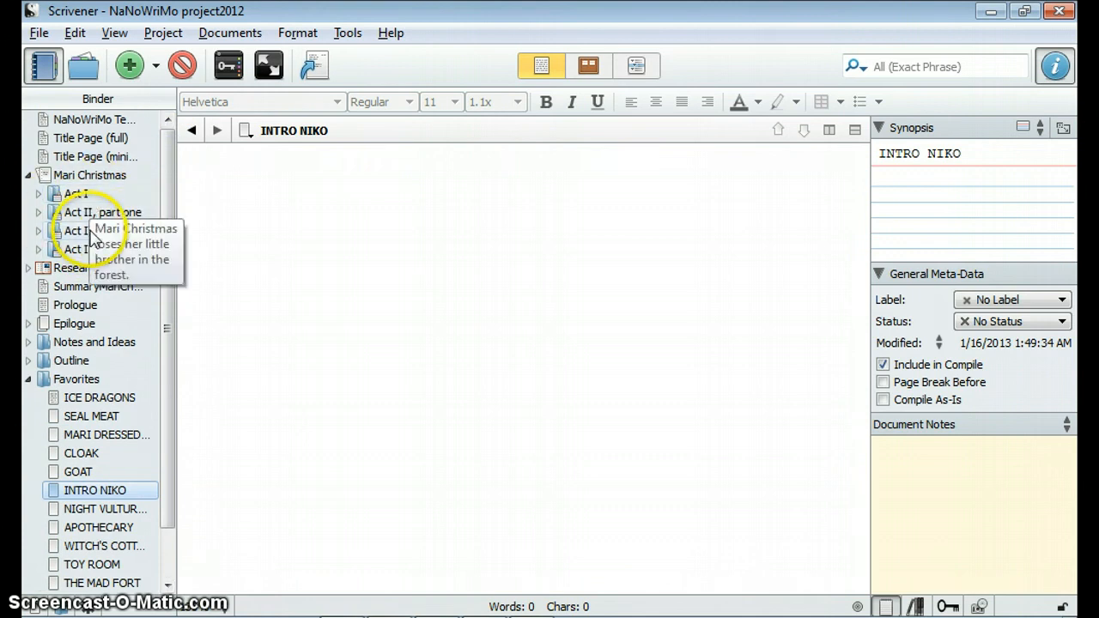
left_click(168, 585)
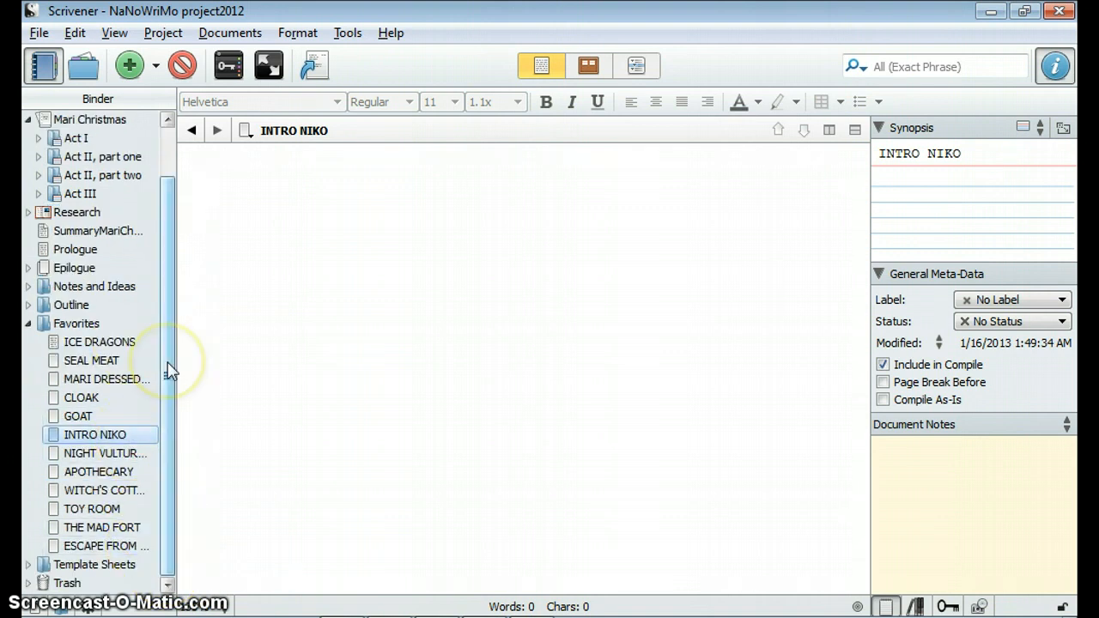
left_click(167, 149)
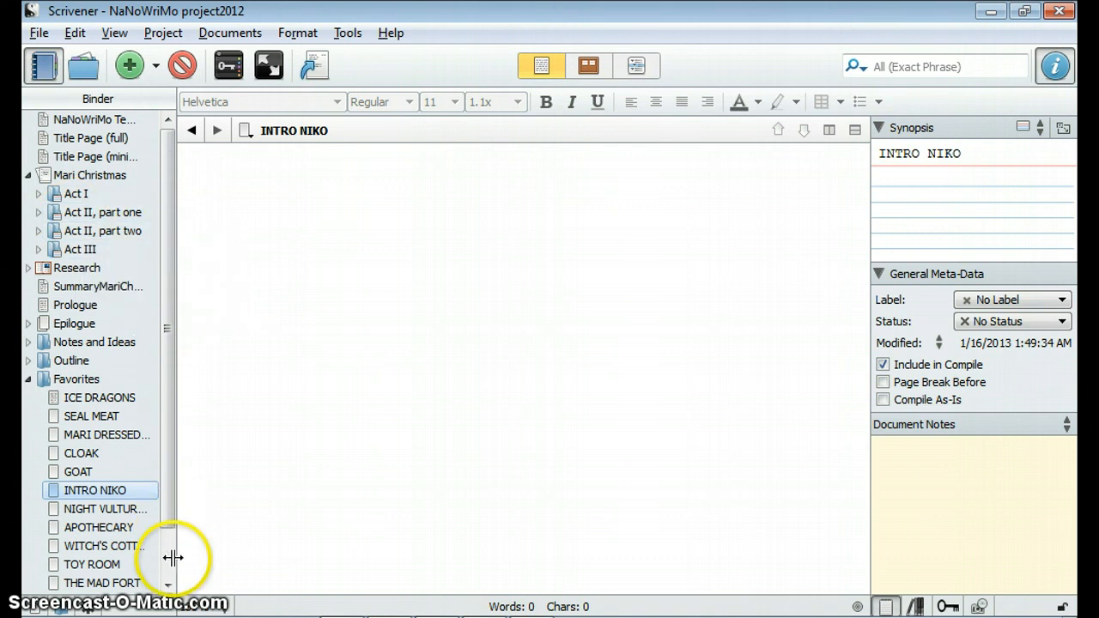
scroll(164, 570, "down", 1)
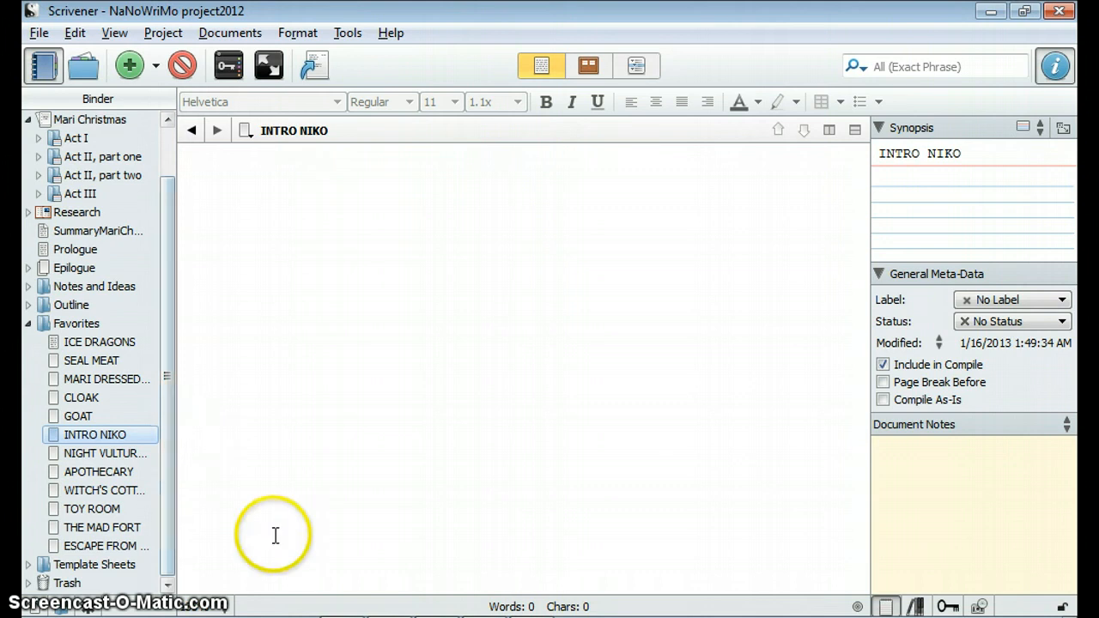
mouse_move(365, 608)
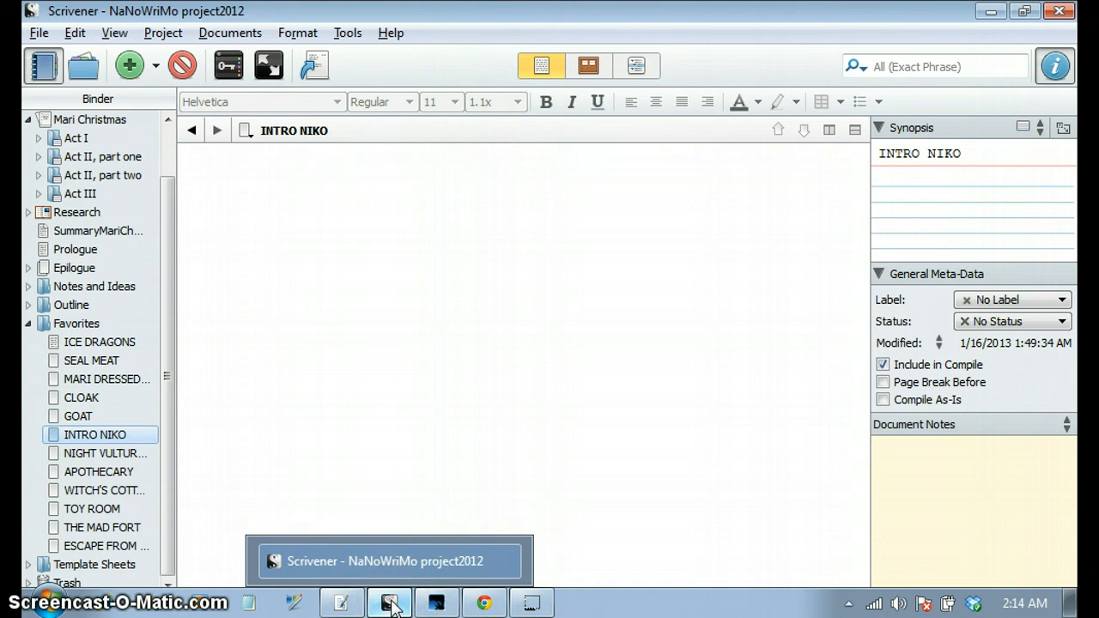
left_click(417, 559)
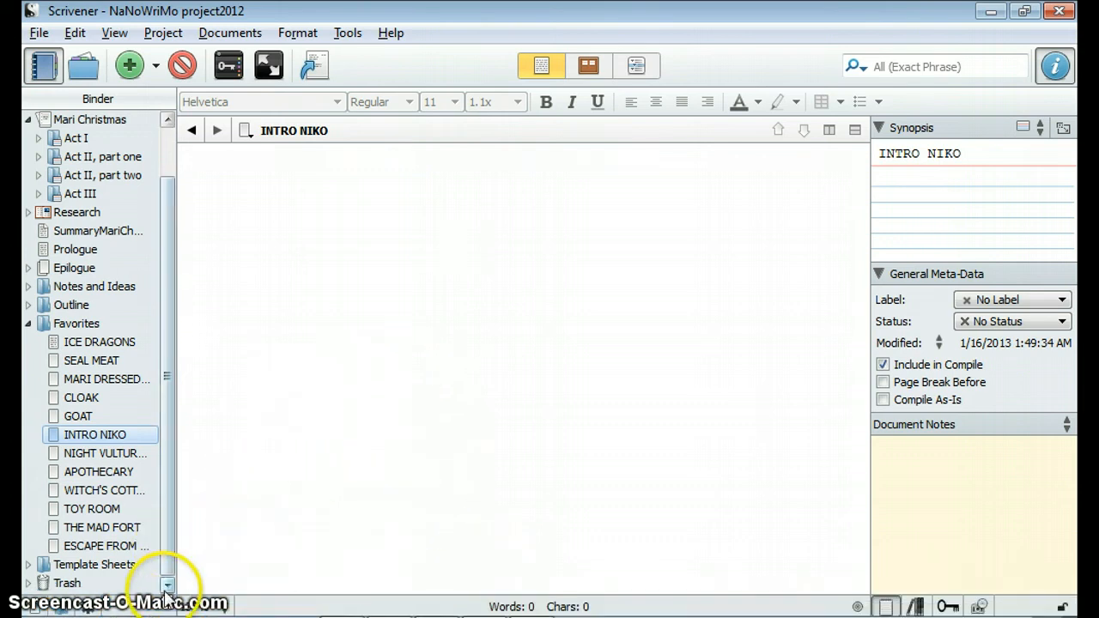
left_click(169, 121)
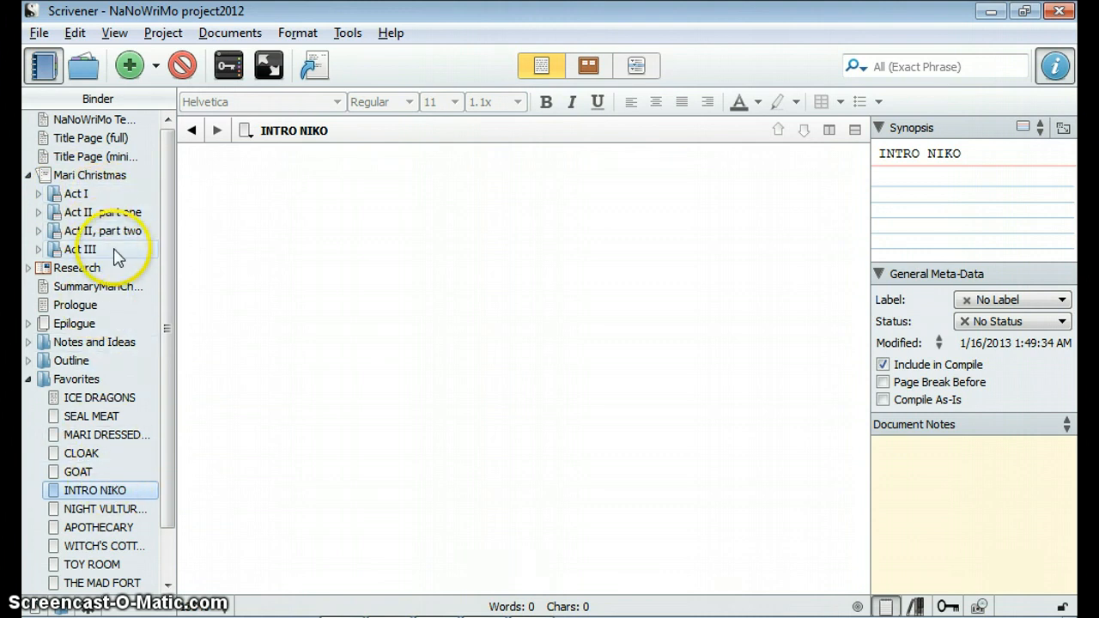
mouse_move(118, 258)
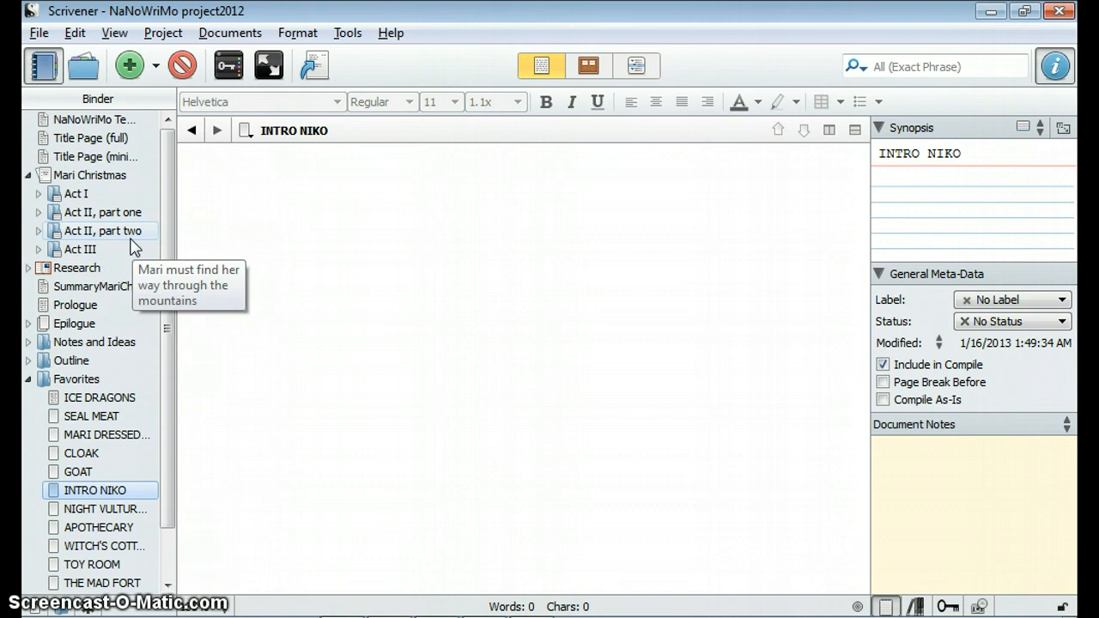
left_click(168, 583)
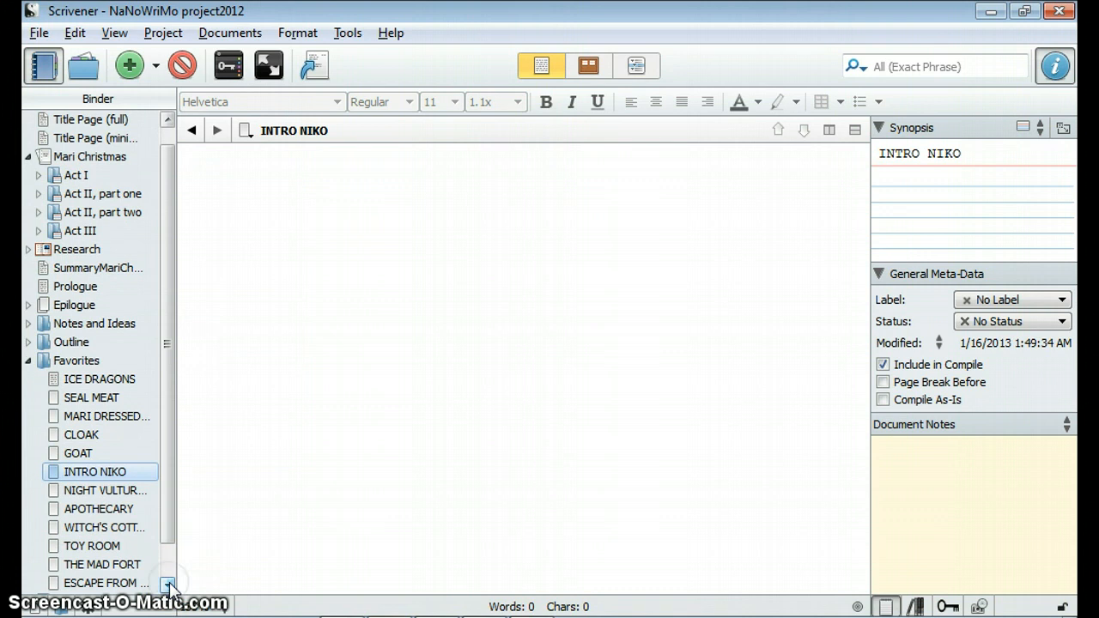
left_click(168, 583)
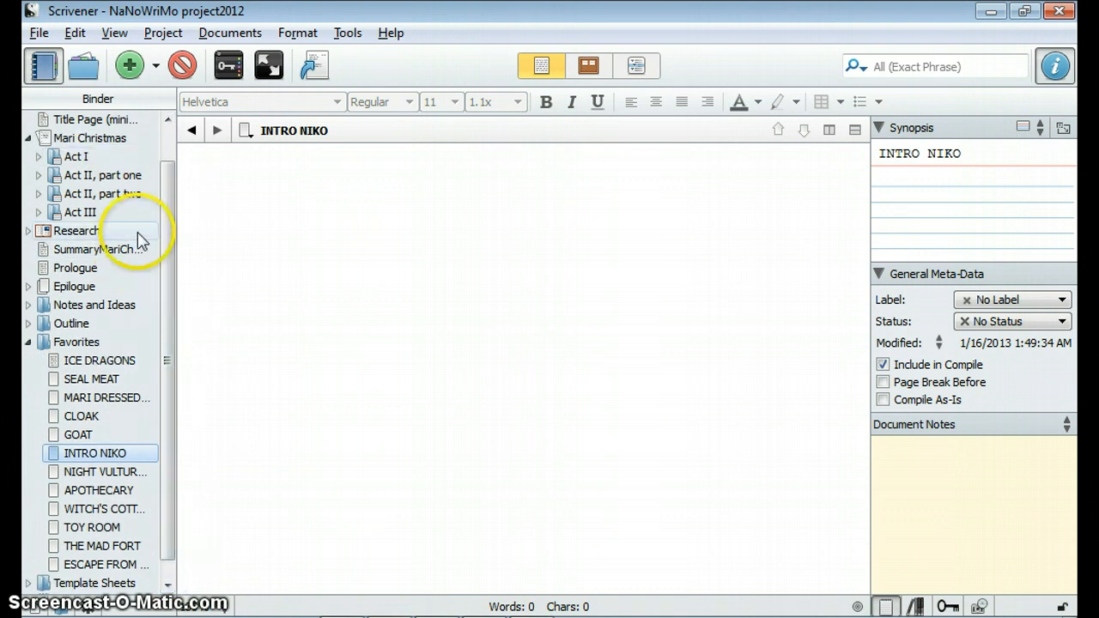
mouse_move(134, 175)
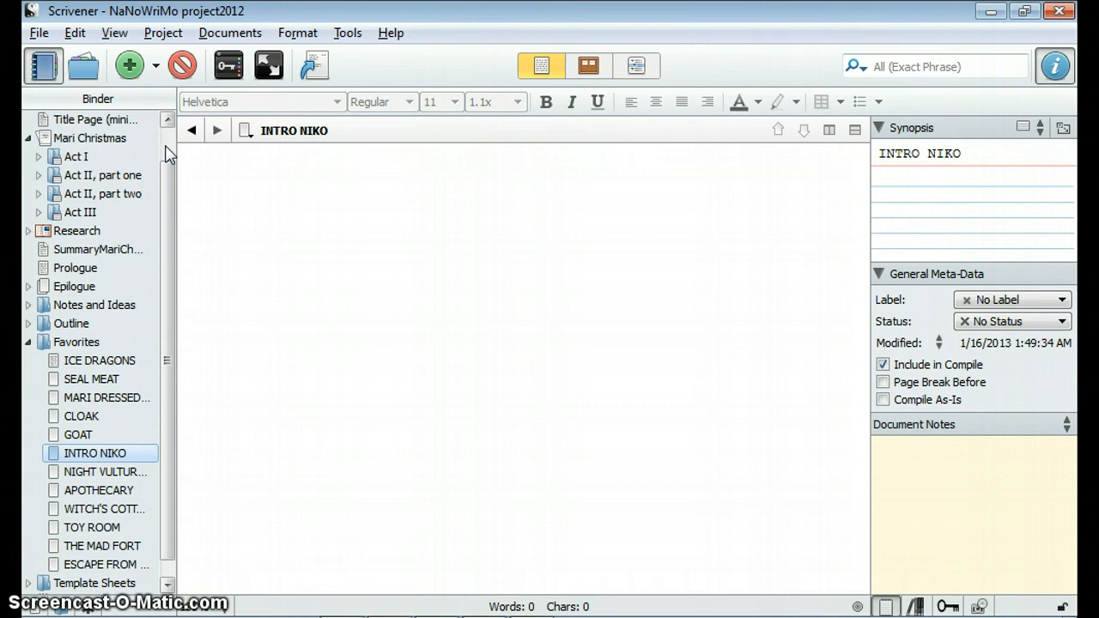
left_click(168, 583)
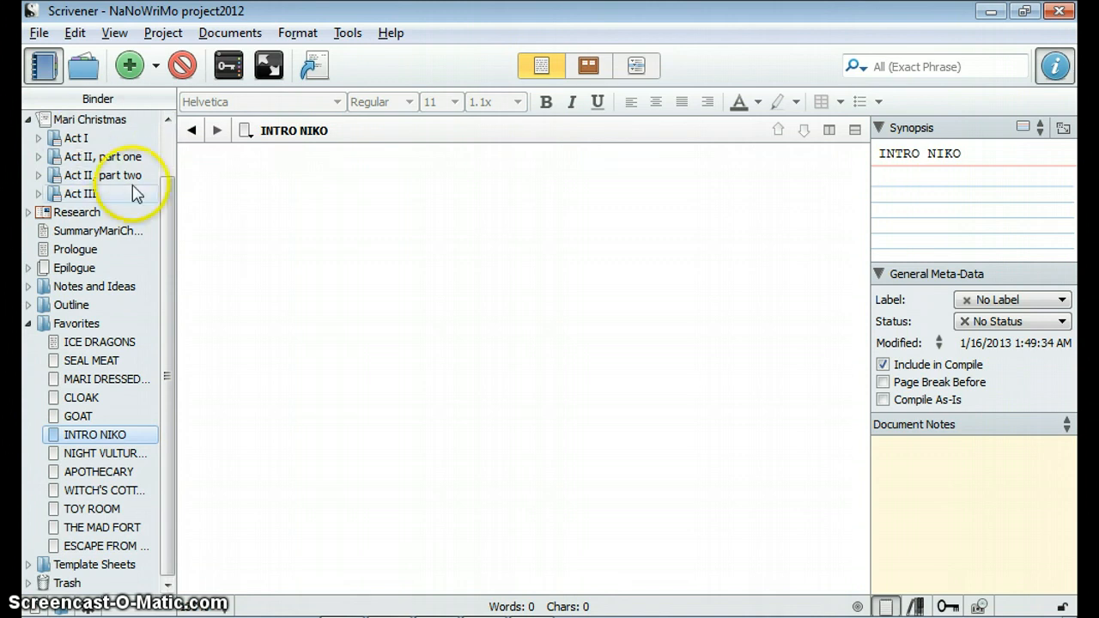
Step: Open the combined text of the Act II, part two folder in the editor
mouse_move(135, 193)
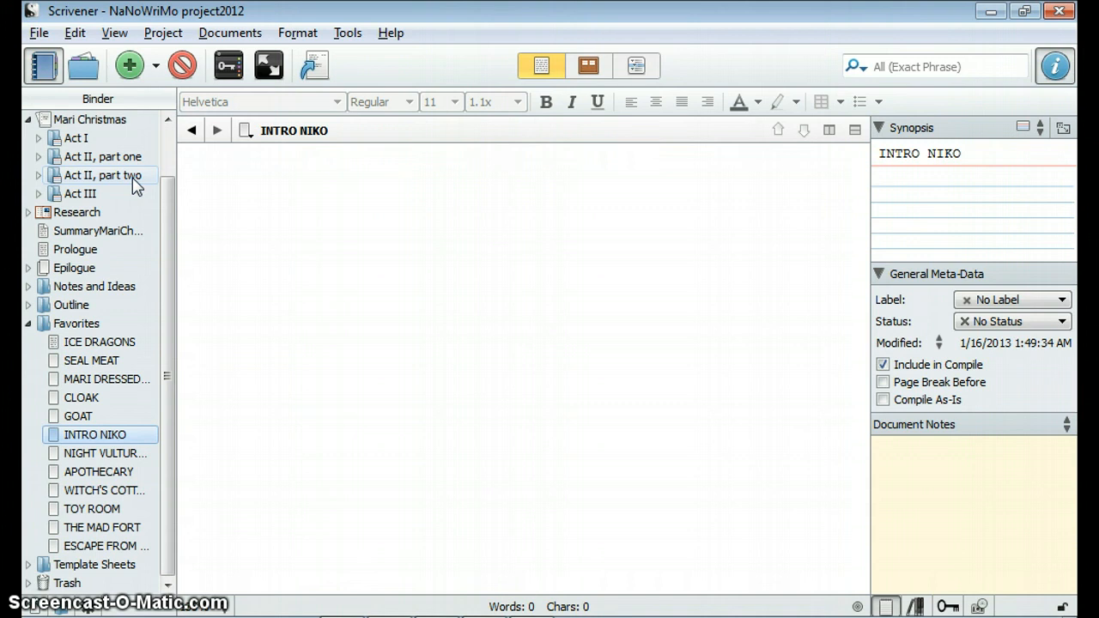
left_click(135, 186)
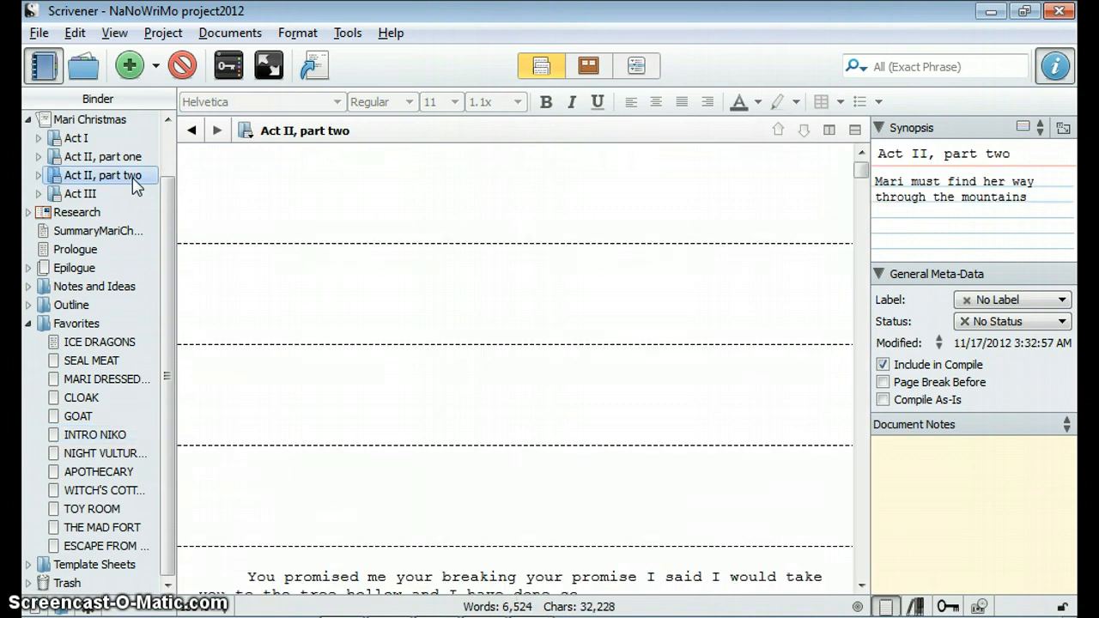
left_click(309, 196)
left_click(214, 302)
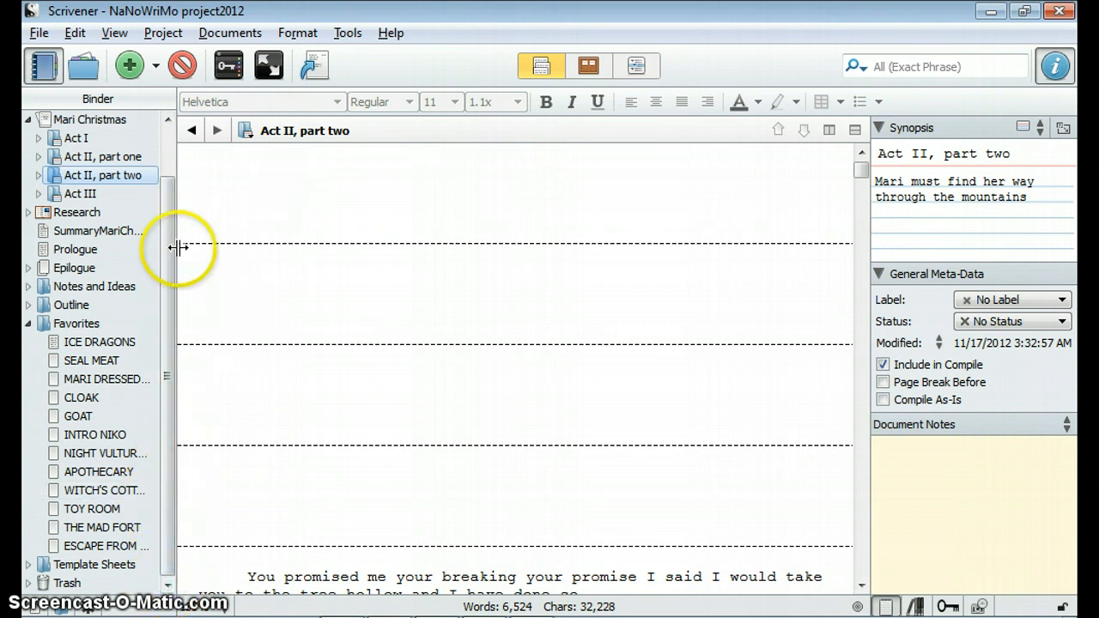
scroll(169, 153, "up", 1)
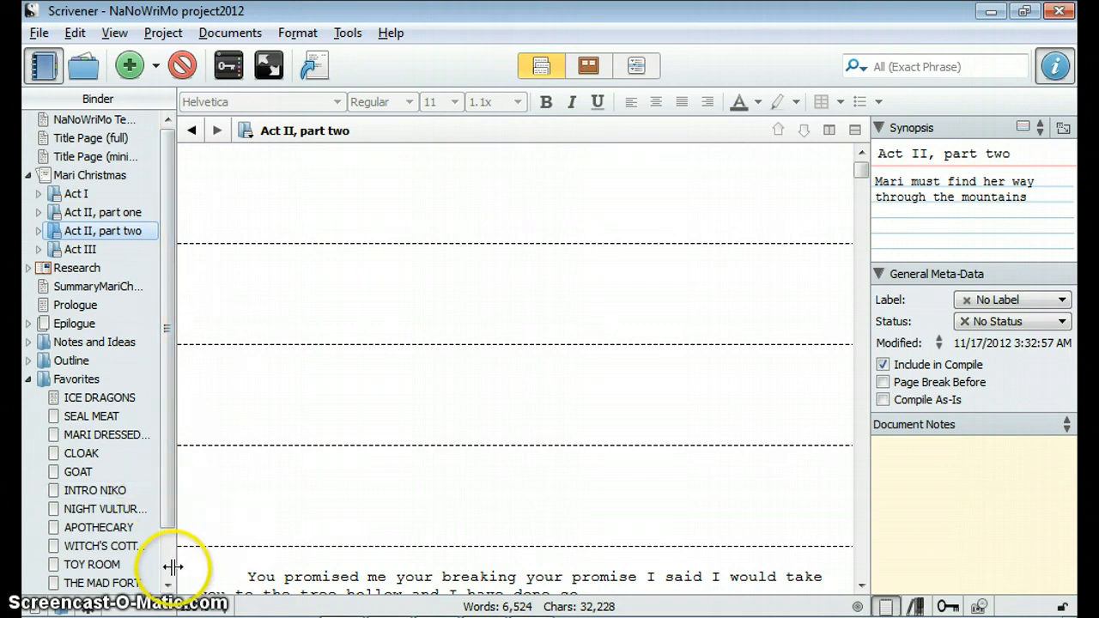
scroll(170, 567, "down", 1)
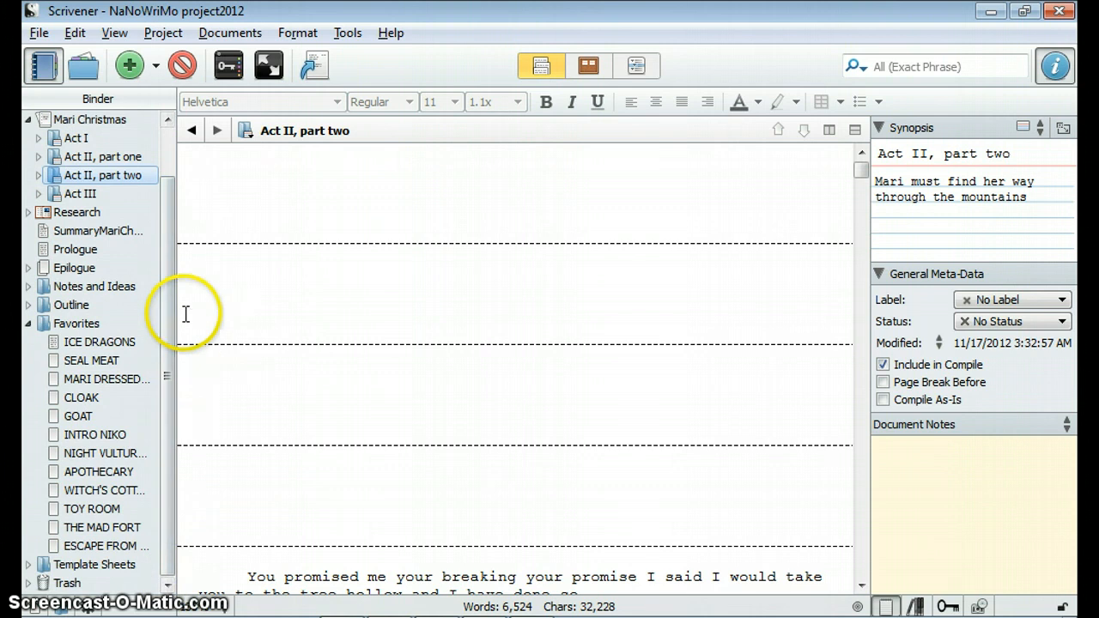
scroll(167, 134, "up", 1)
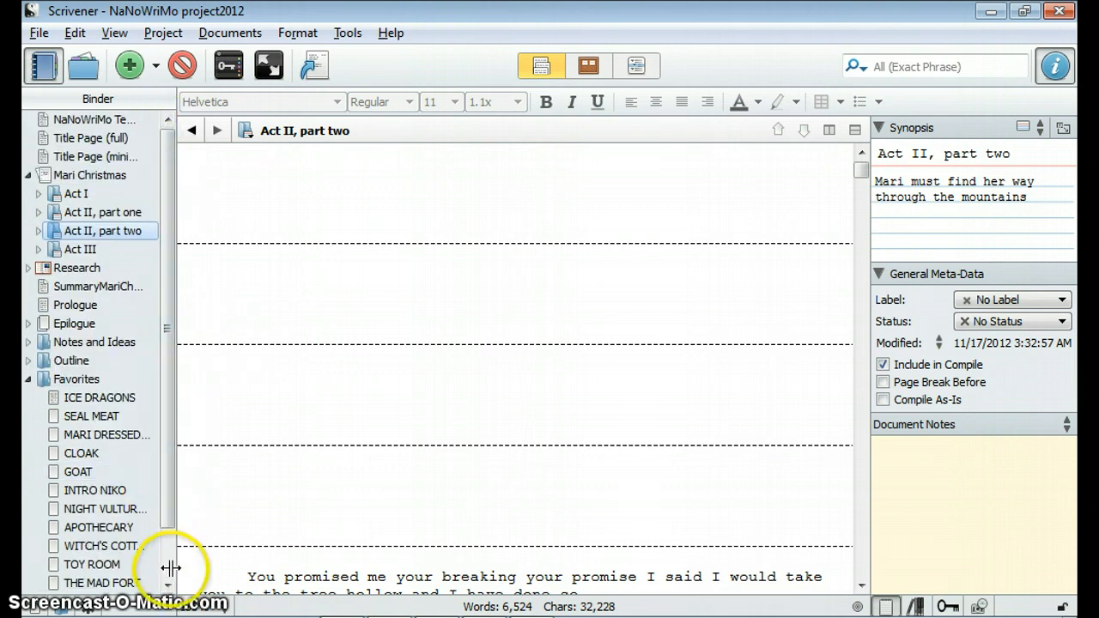
scroll(168, 579, "down", 1)
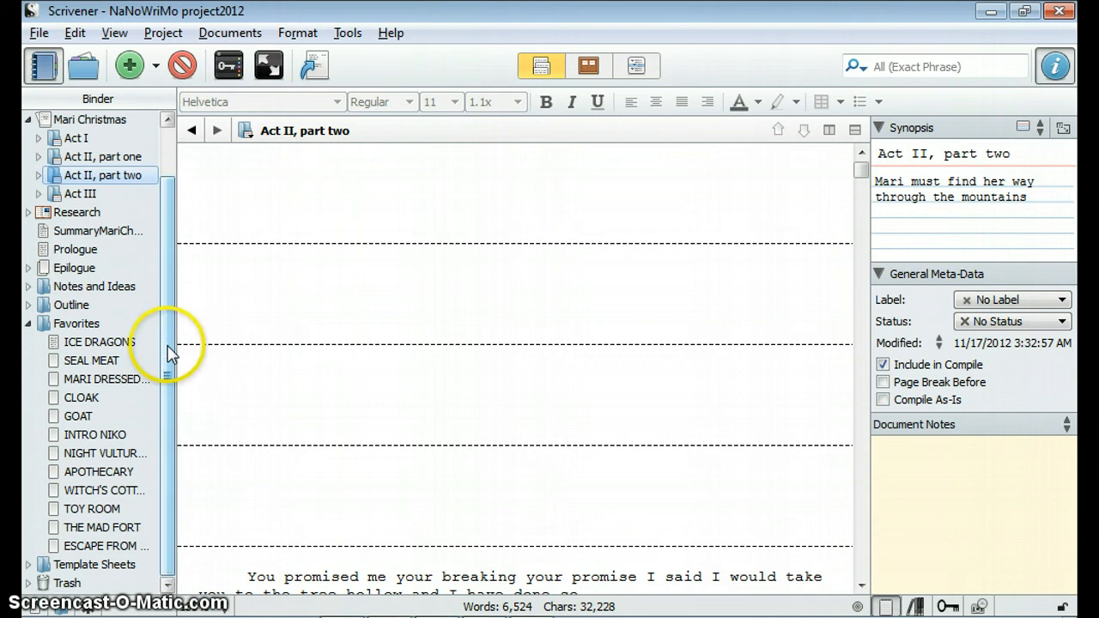
Step: View the MARI DRESSED AS AN ELF idea in Favorites, followed by the text of the ICE DRAGONS scene
left_click(147, 375)
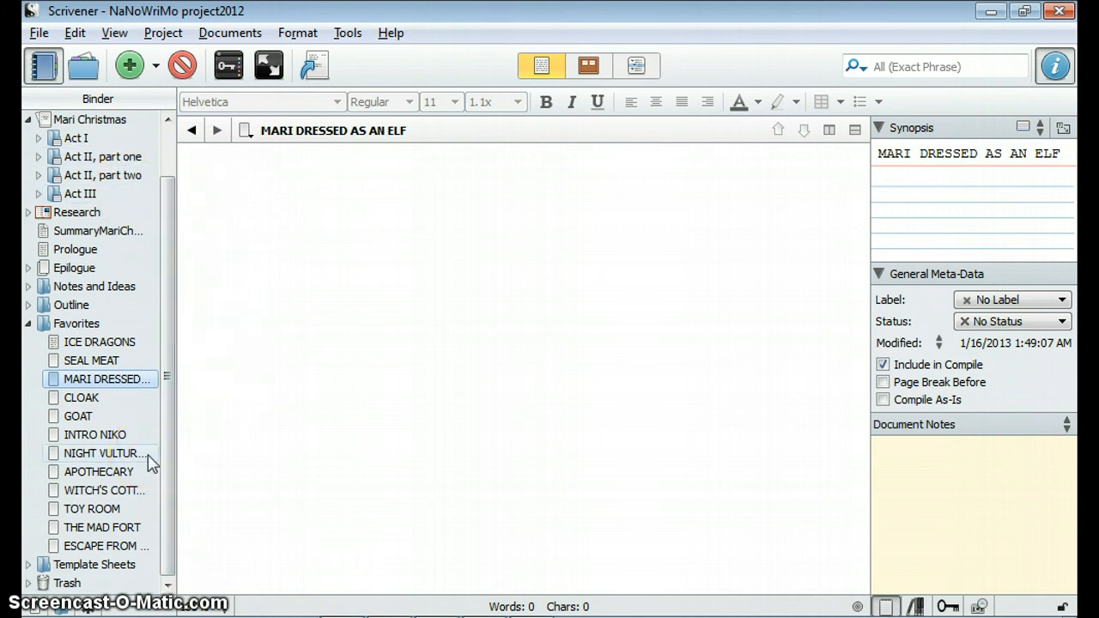
left_click_drag(162, 467, 169, 502)
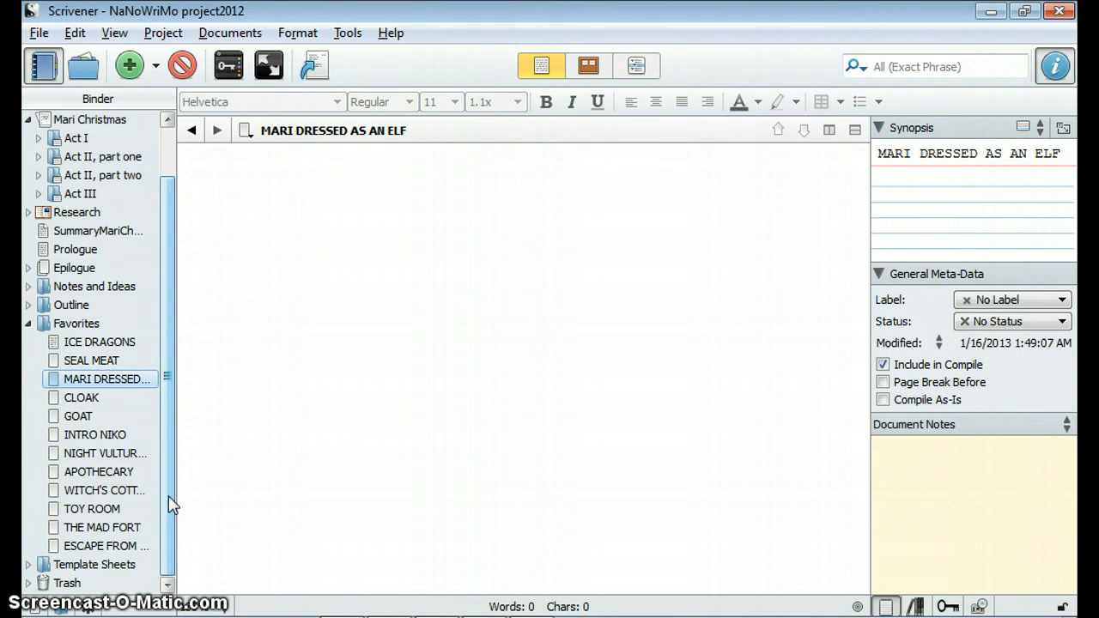
left_click_drag(170, 502, 128, 344)
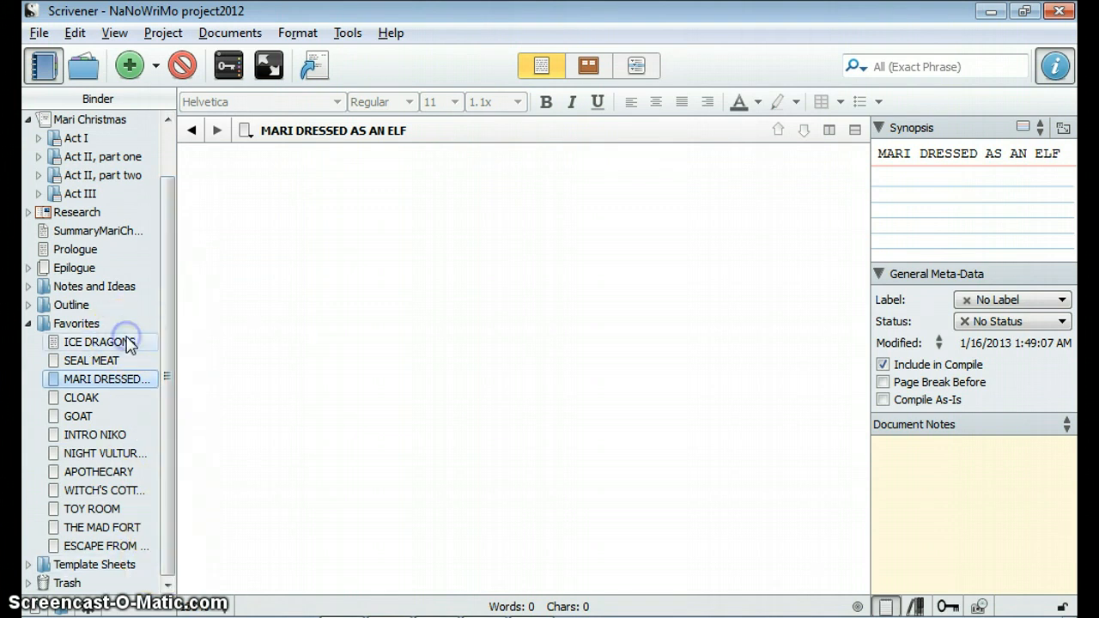
mouse_move(422, 228)
left_mouse_down()
mouse_move(626, 233)
mouse_move(390, 241)
mouse_move(588, 246)
mouse_move(592, 232)
mouse_move(398, 275)
mouse_move(234, 466)
left_mouse_up()
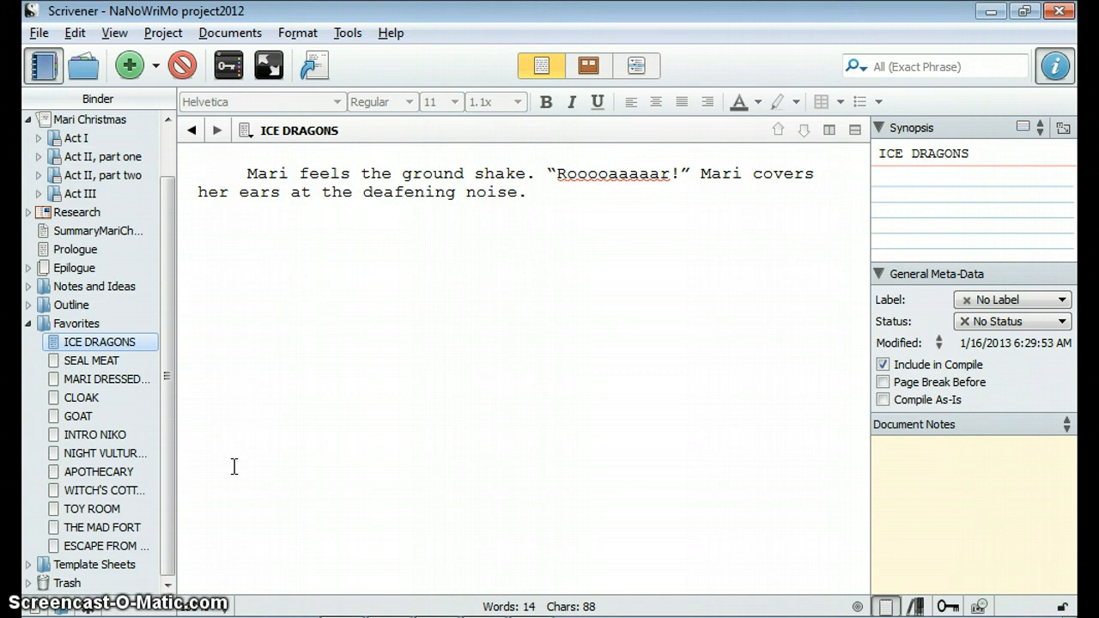
mouse_move(234, 466)
left_mouse_down()
mouse_move(595, 240)
mouse_move(383, 249)
mouse_move(626, 260)
mouse_move(355, 236)
left_mouse_up()
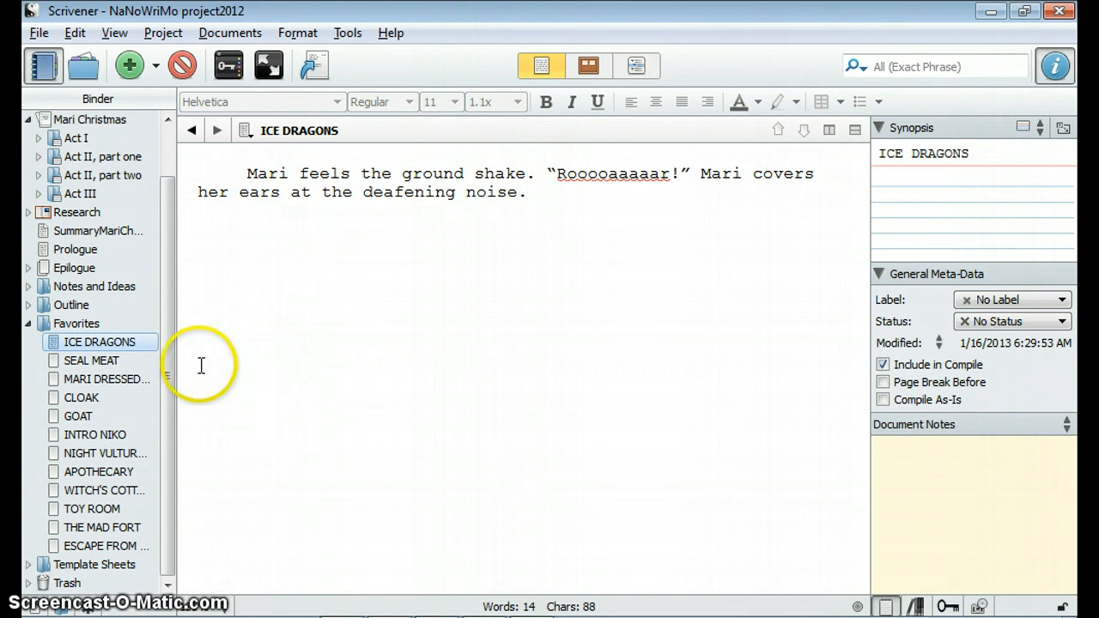
Step: Open the SEAL MEAT document in Favorites and look over the binder from the title pages down to Trash
left_click(135, 365)
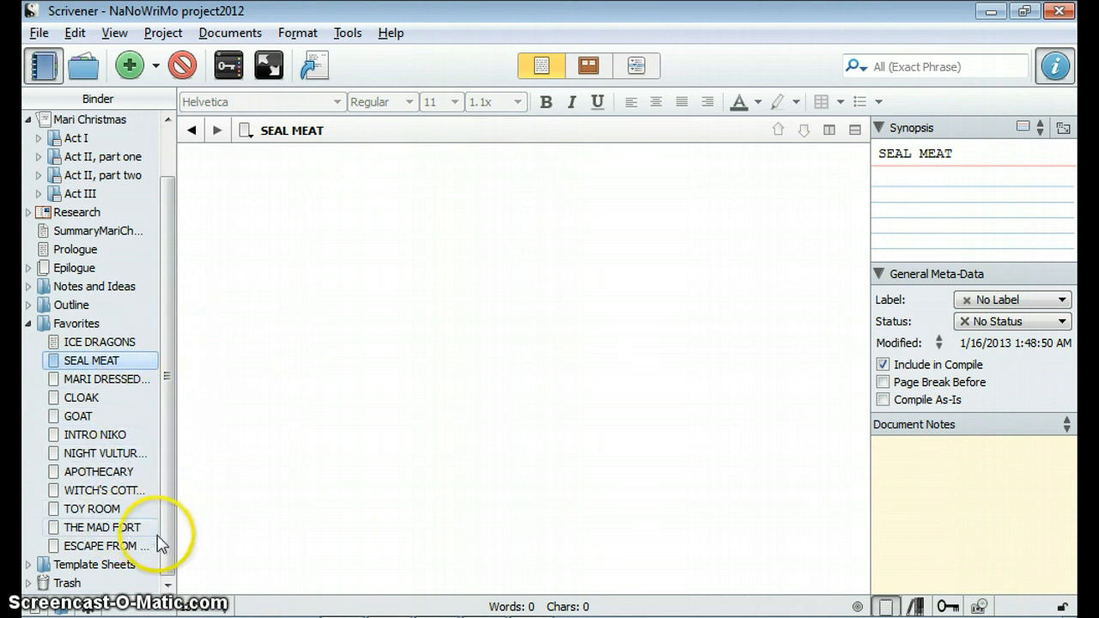
left_click(168, 153)
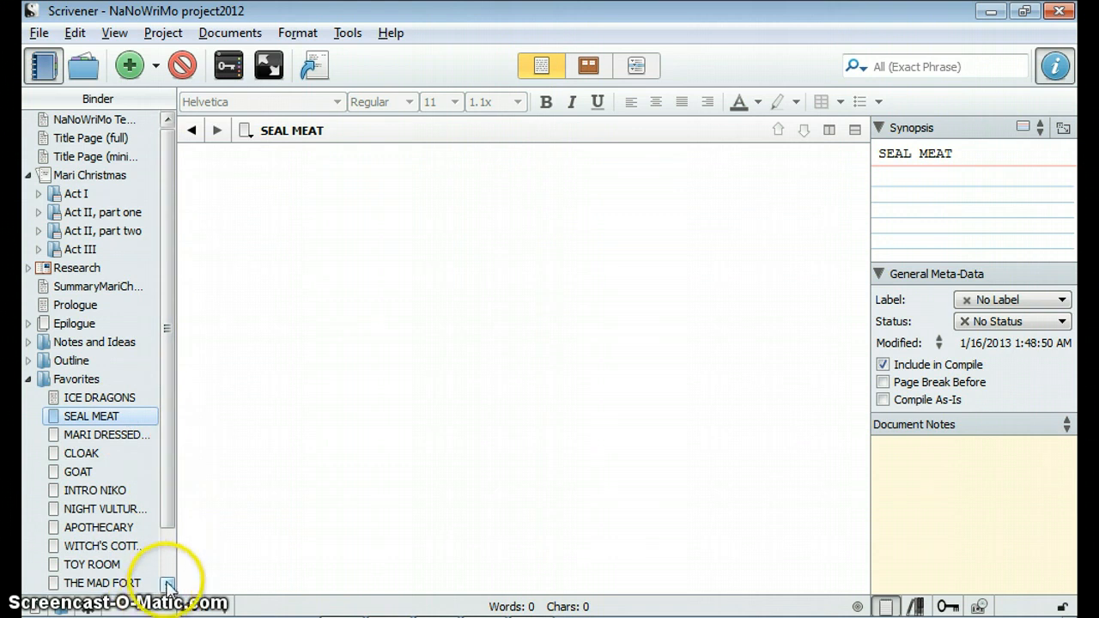
left_click(169, 585)
left_click(168, 585)
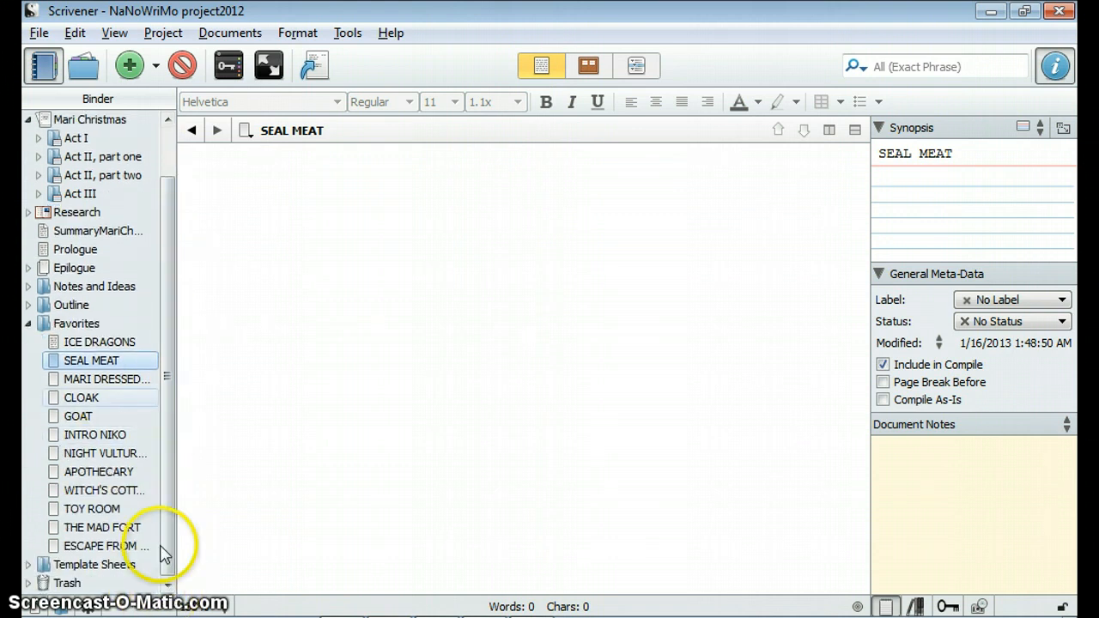